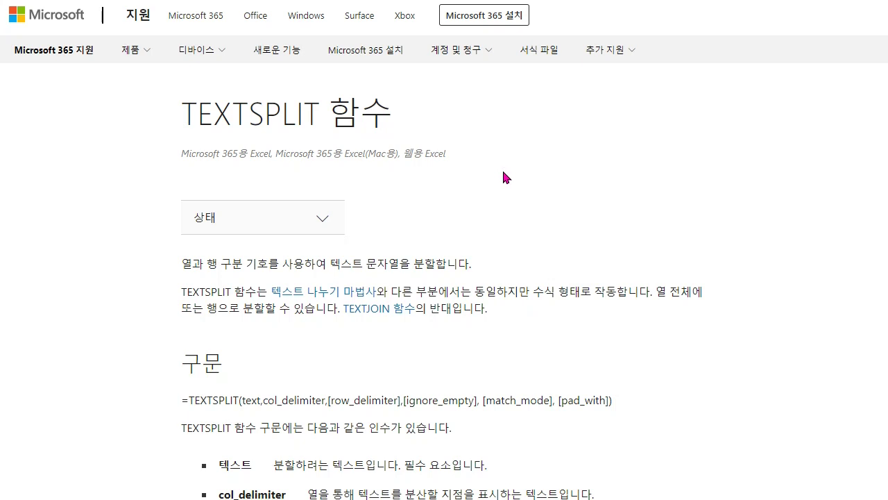
Step: Read through the syntax notes and worked examples on the TEXTSPLIT function help page
scroll(511, 224, "down", 9)
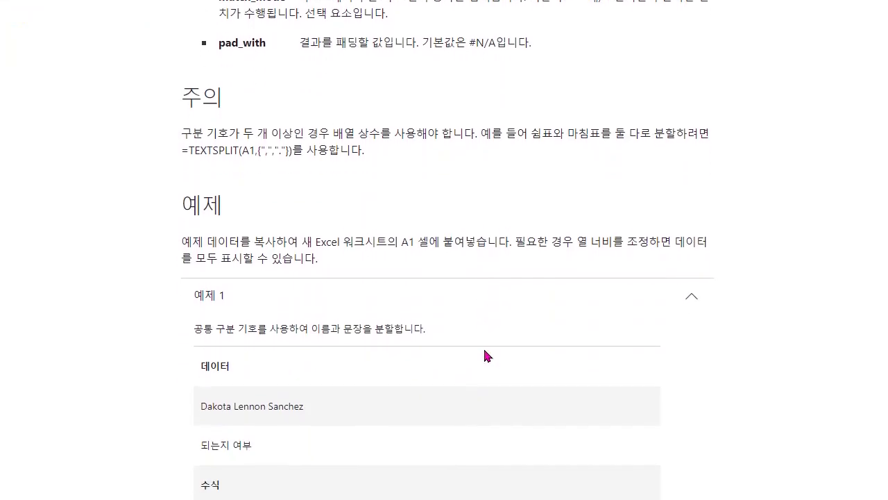
scroll(485, 355, "down", 8)
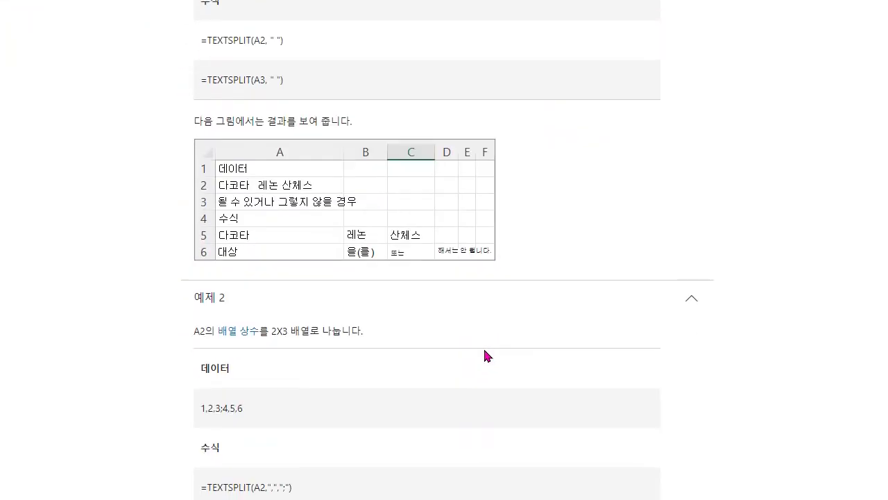
scroll(484, 355, "down", 9)
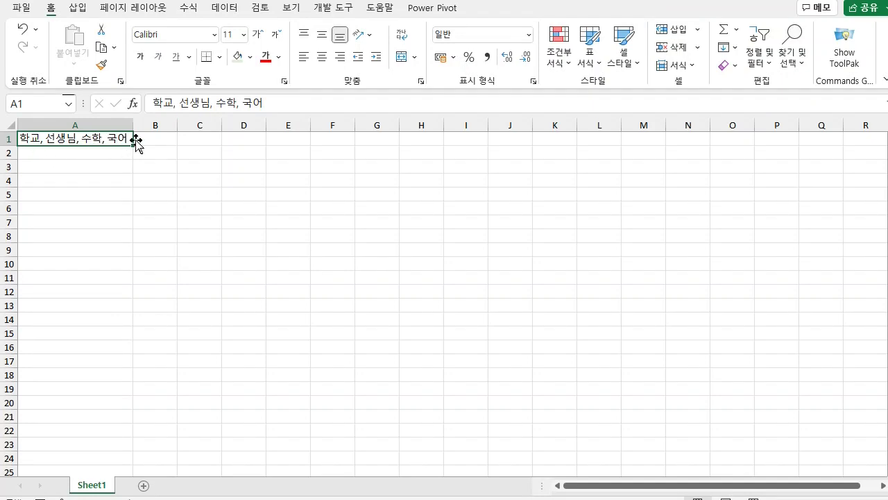
Step: In Excel, enter the formula =TEXTSPLIT(A1,",") in cell B1 to split the comma-separated text across columns
left_click(160, 139)
type("=te")
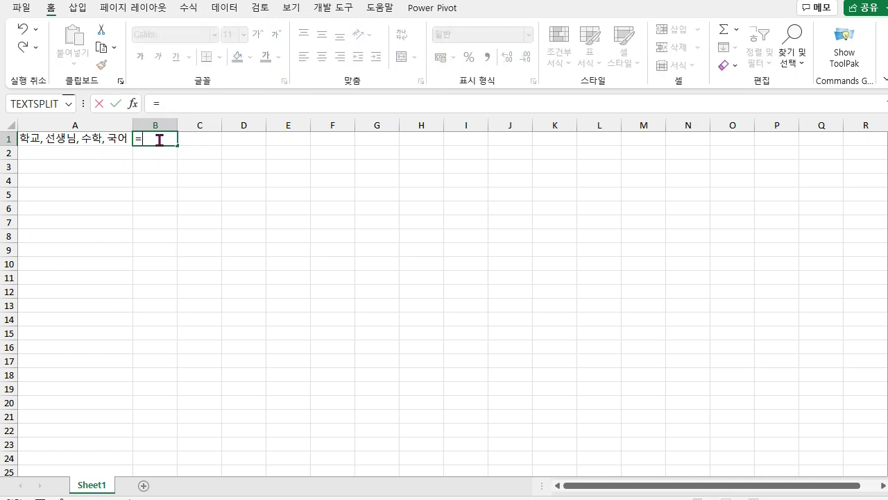
left_click(182, 208)
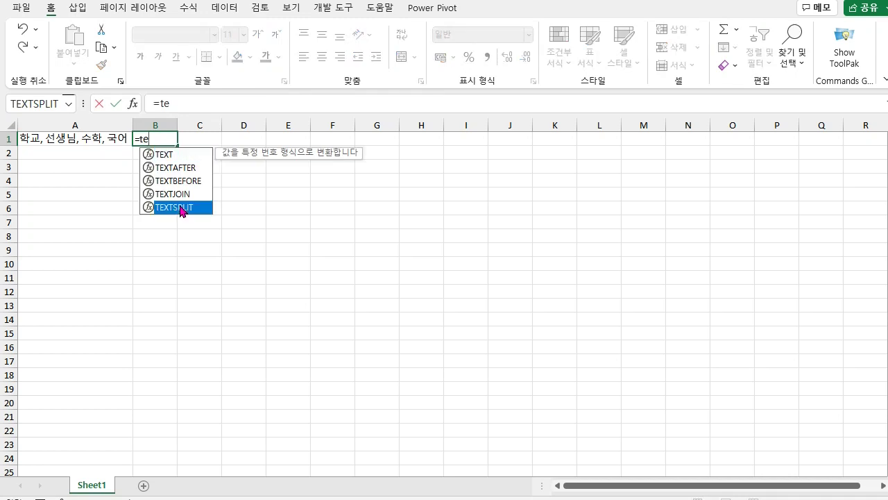
double_click(181, 209)
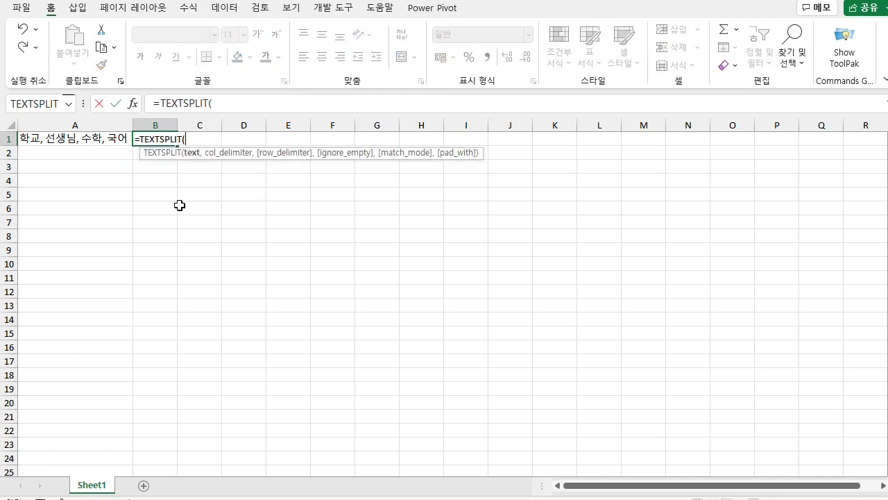
left_click(82, 139)
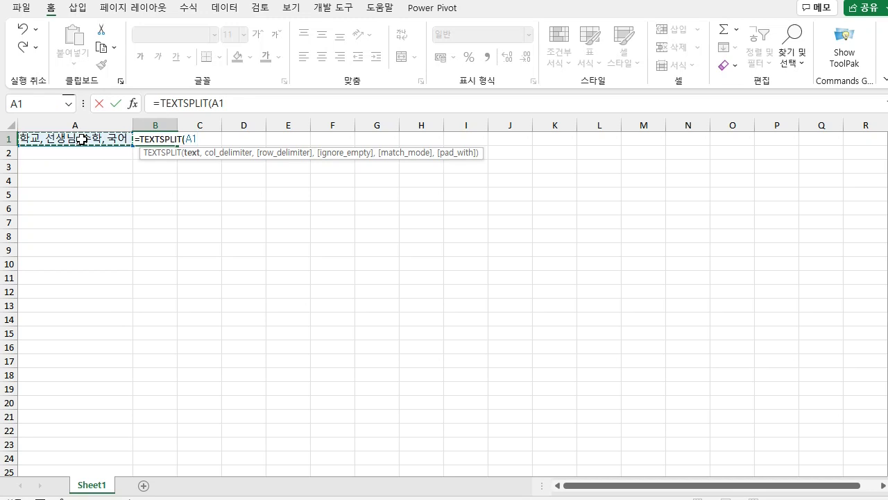
type(",")
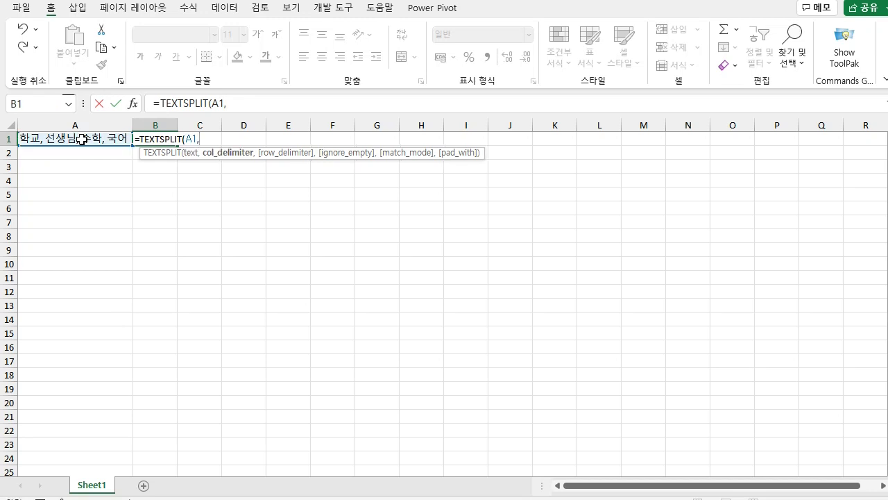
type("\",\"")
key("Return")
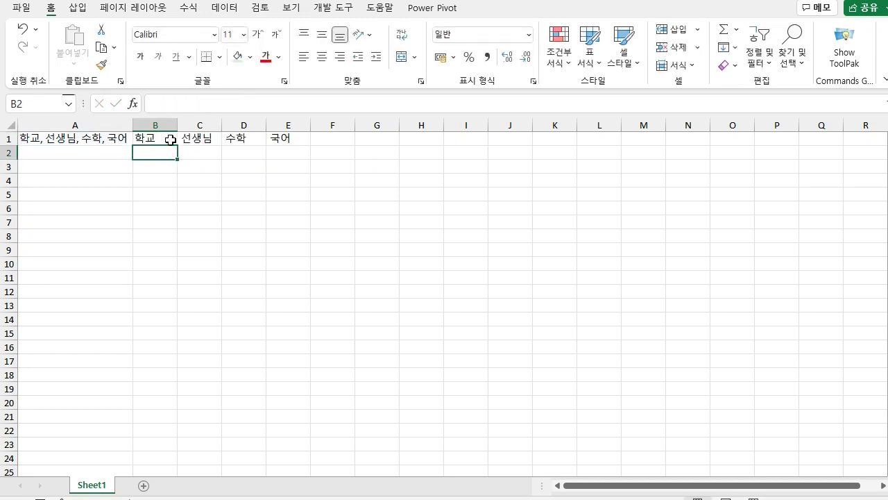
Step: Copy the comma-separated text from cell A1 into cell A4
left_click(97, 142)
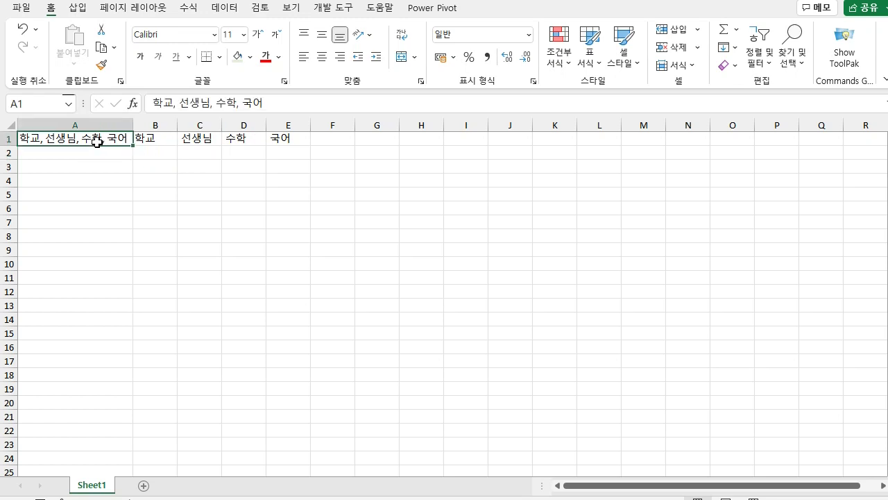
key("ctrl+c")
left_click(97, 177)
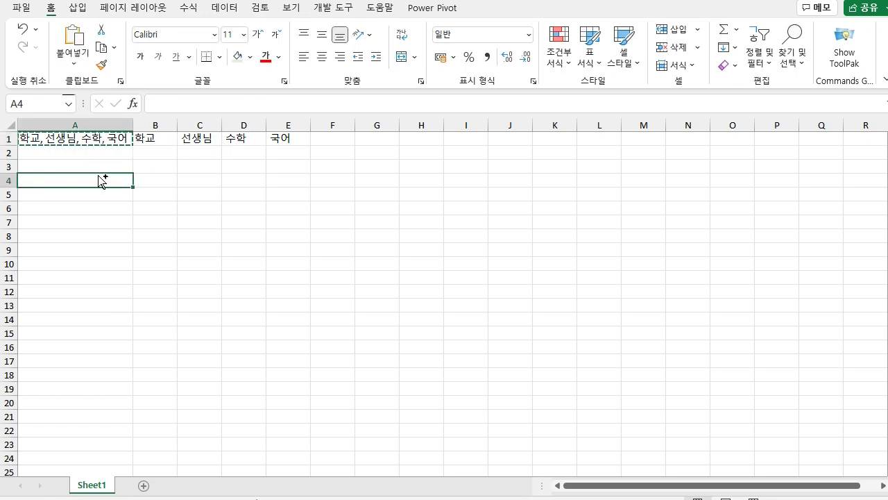
key("ctrl+v")
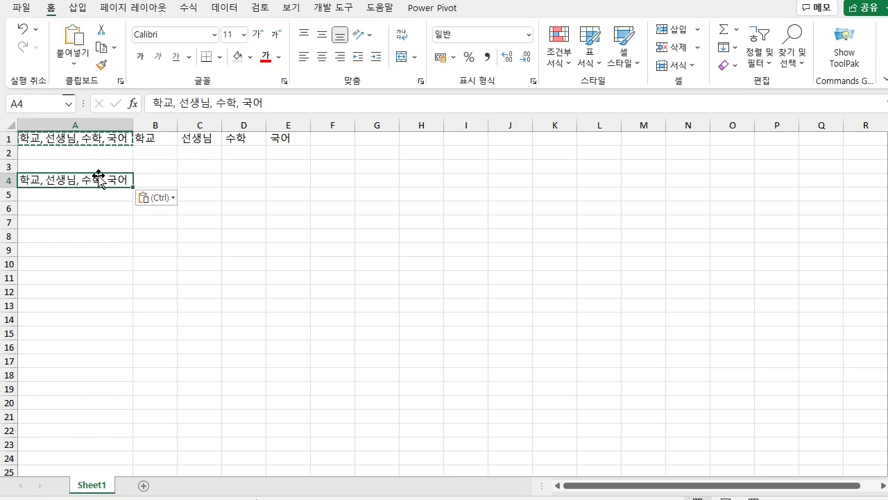
Step: Split the text in A4 with the Text to Columns wizard as delimited data, adding comma (쉼표) as a delimiter and keeping destination $A$4
left_click(230, 9)
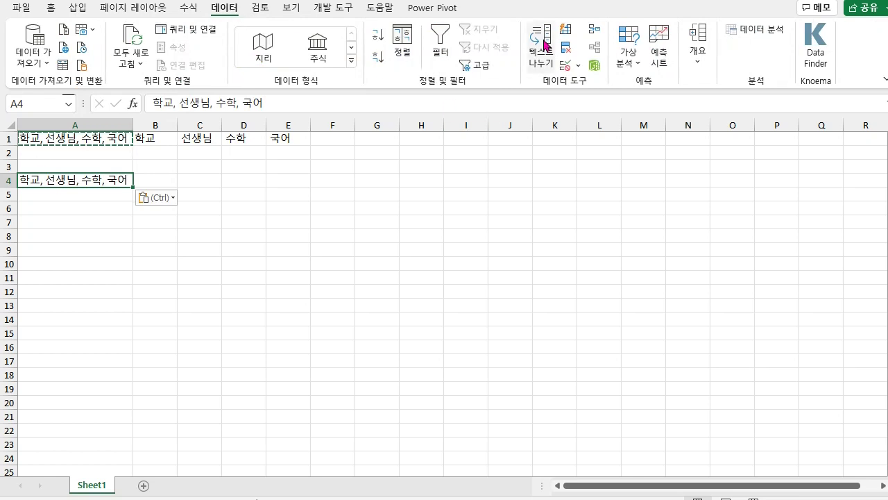
left_click(546, 44)
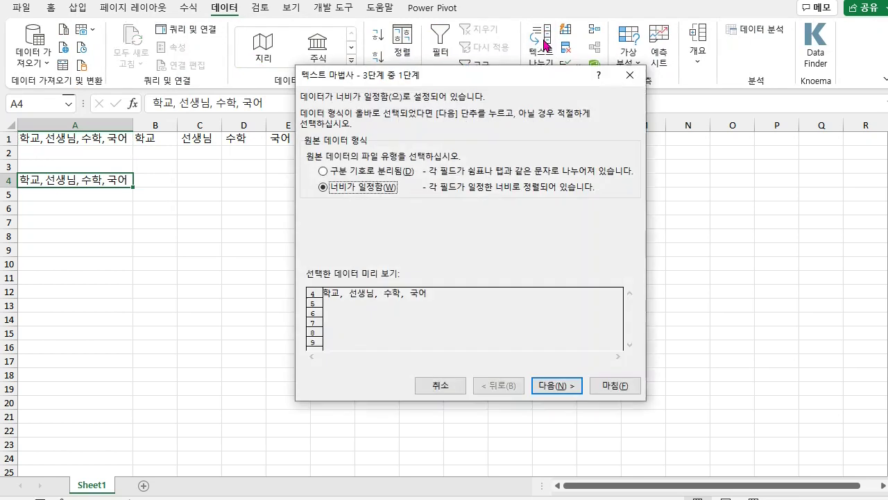
left_click(338, 171)
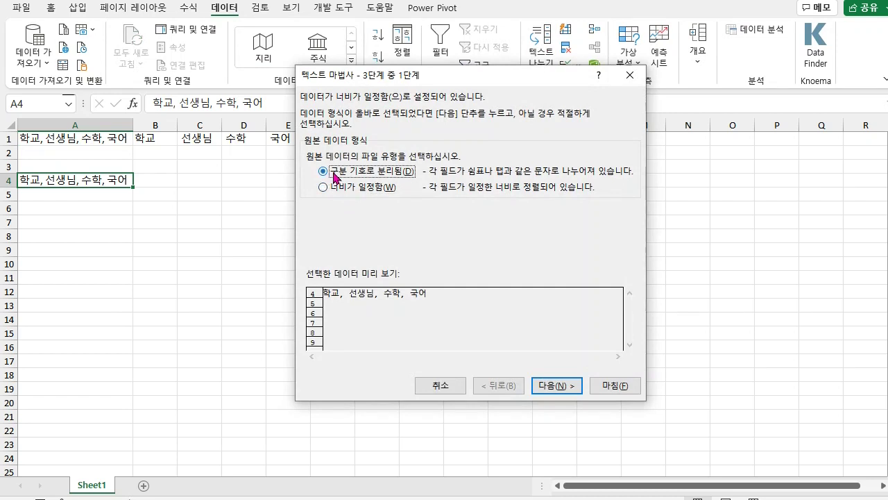
left_click(557, 386)
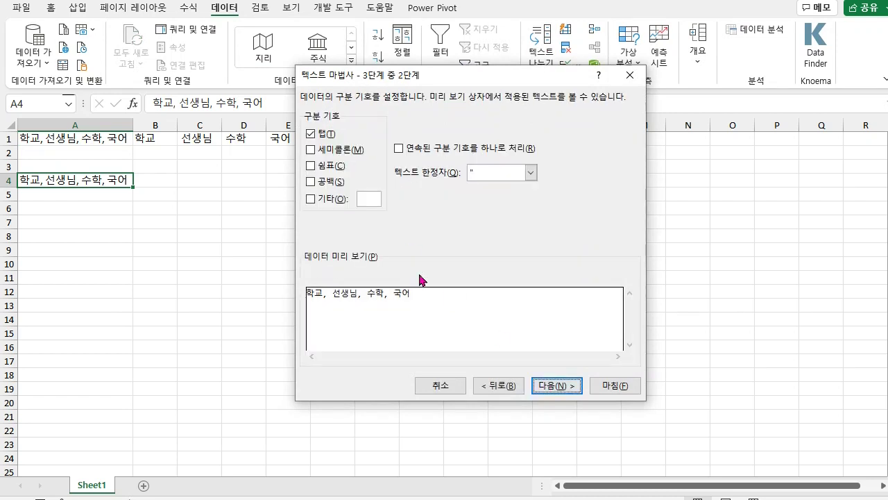
left_click(310, 166)
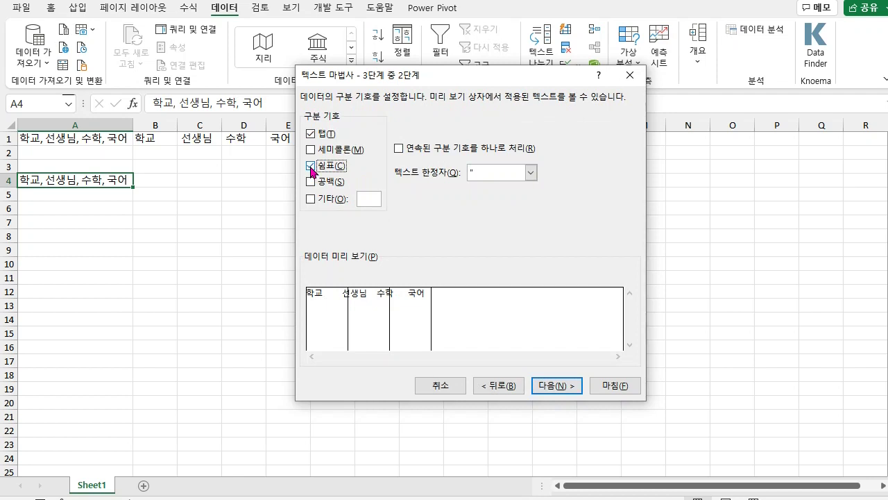
left_click(565, 385)
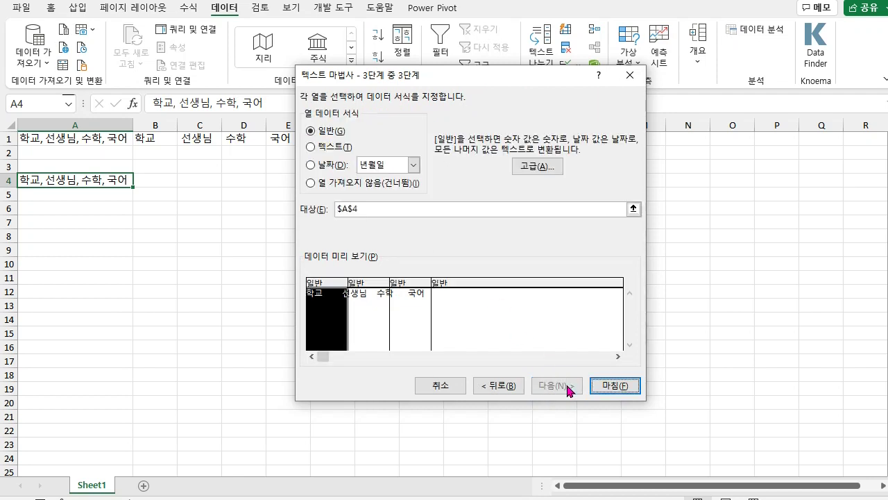
left_click(619, 386)
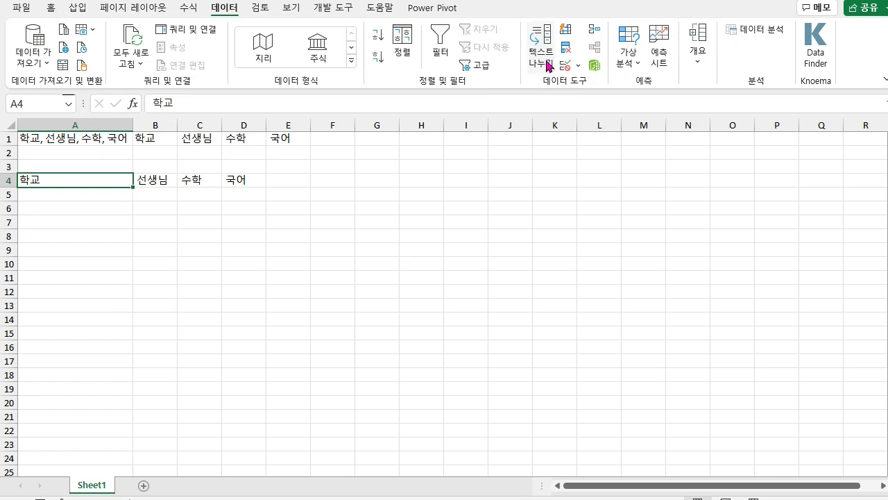
left_click(207, 179)
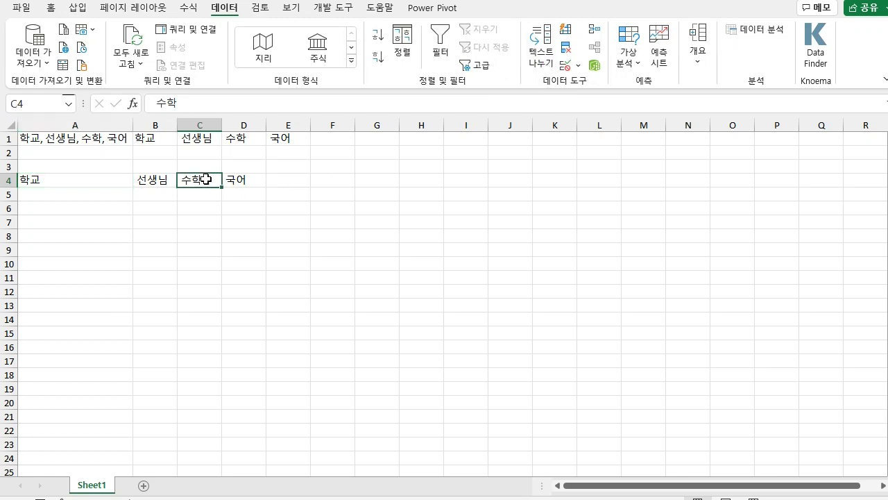
left_click(159, 151)
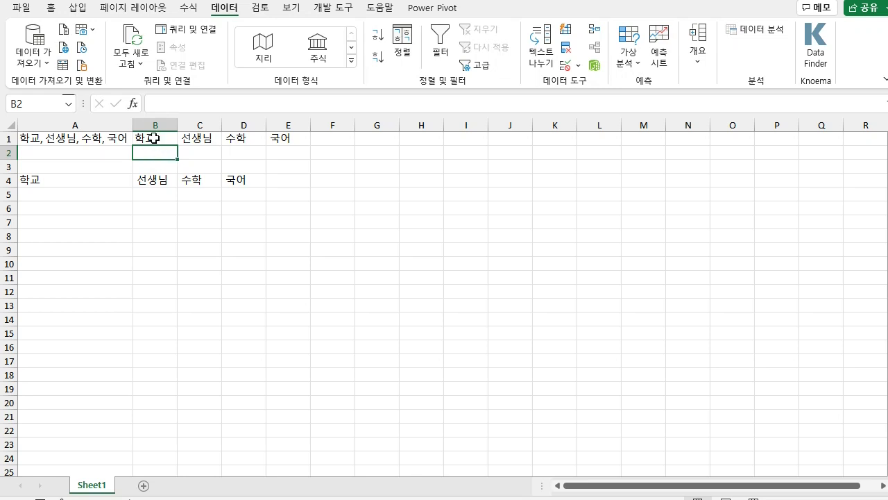
left_click(153, 138)
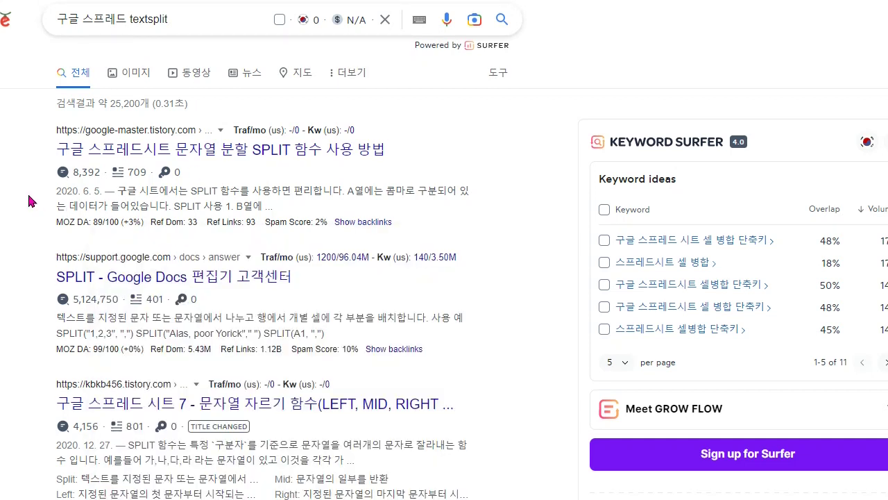
Step: Open the Google search result on the Google Sheets SPLIT function and read its comma-splitting example
left_click(343, 147)
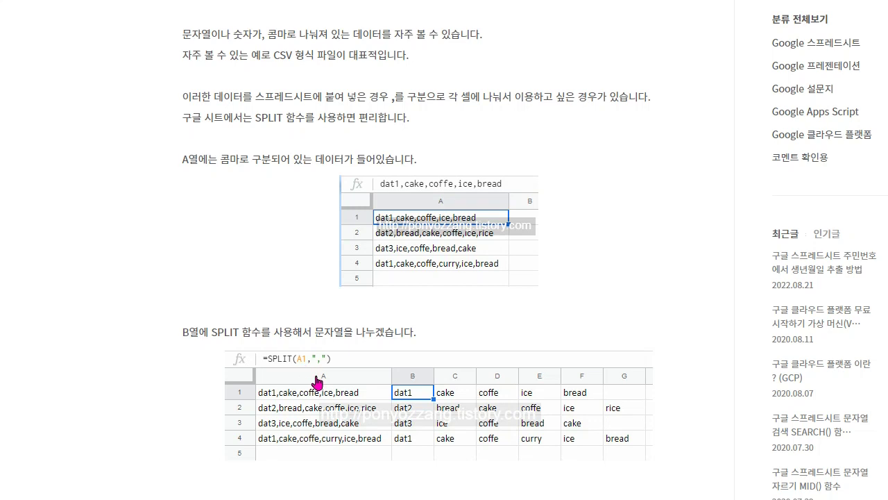
scroll(317, 382, "down", 3)
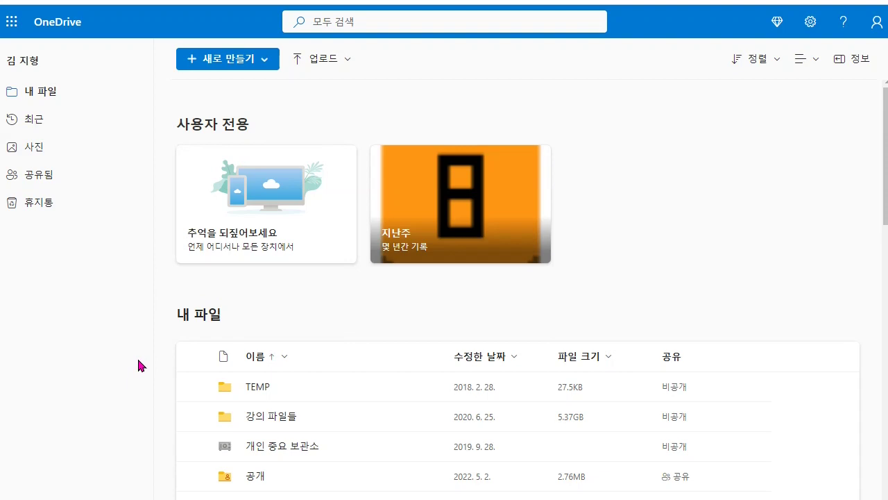
Step: Switch to OneDrive and show the file types that can be newly created
left_click(264, 65)
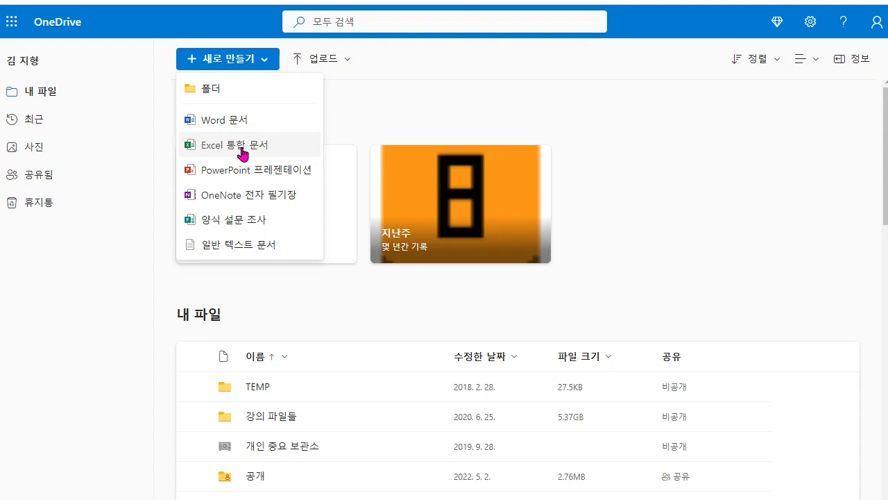
key("Escape")
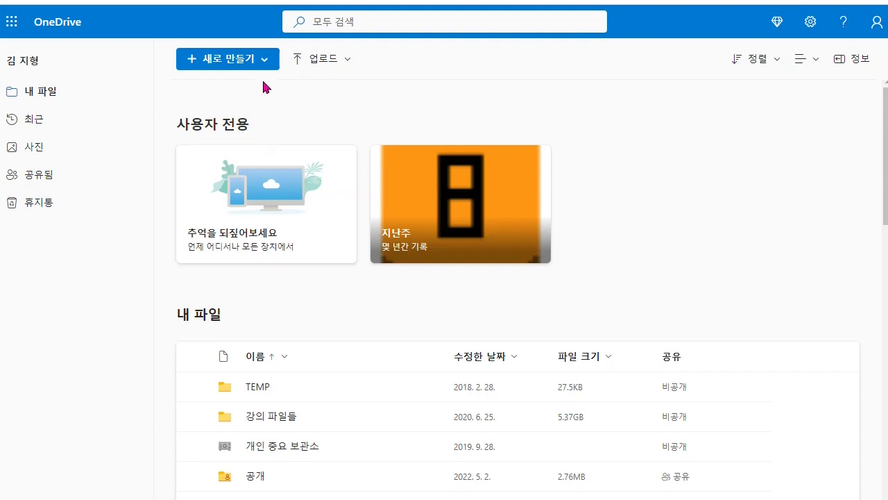
left_click(264, 61)
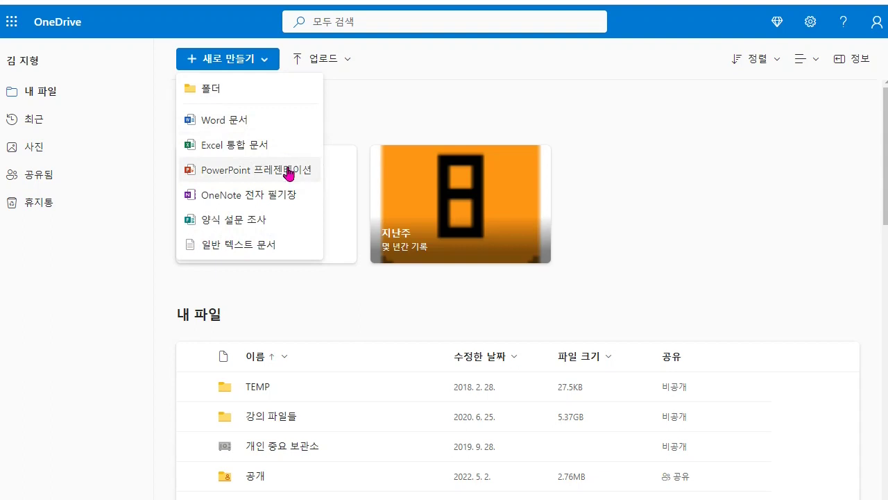